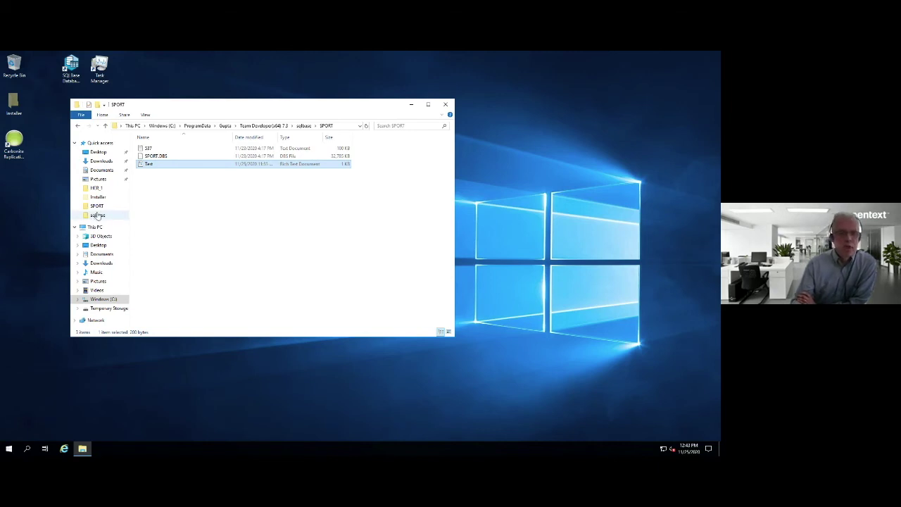
Switch to the tdappcarbonite remote session and widen the Server Groups pane of the Carbonite Replication Console.
{"action": "mouse_move", "coordinate": [455, 52]}
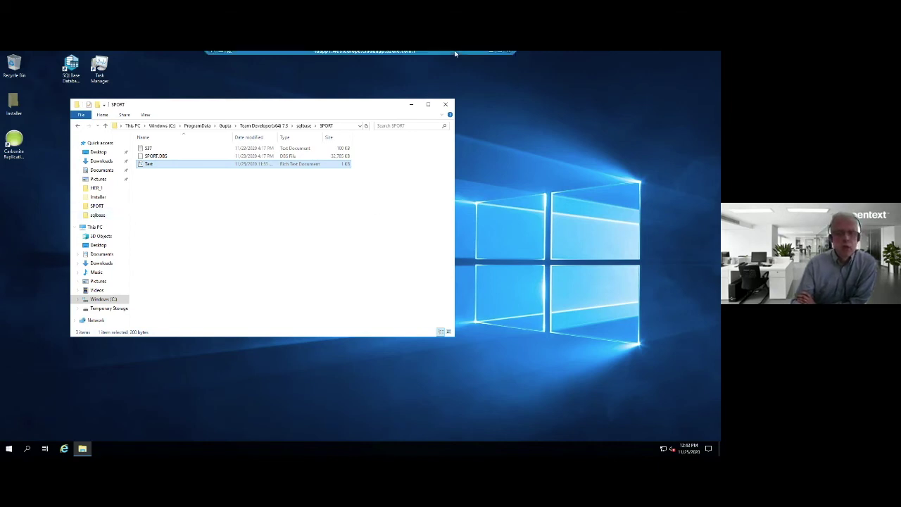
{"action": "left_click", "coordinate": [491, 55]}
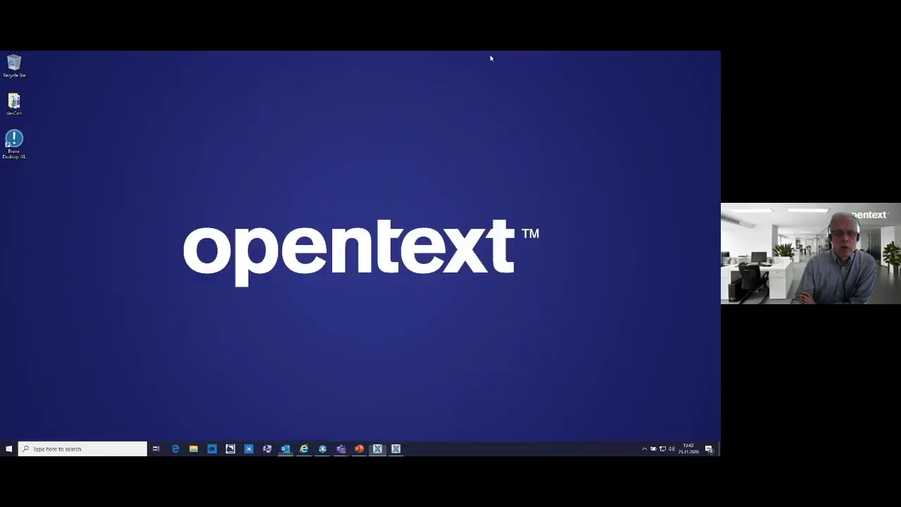
{"action": "left_click", "coordinate": [396, 448]}
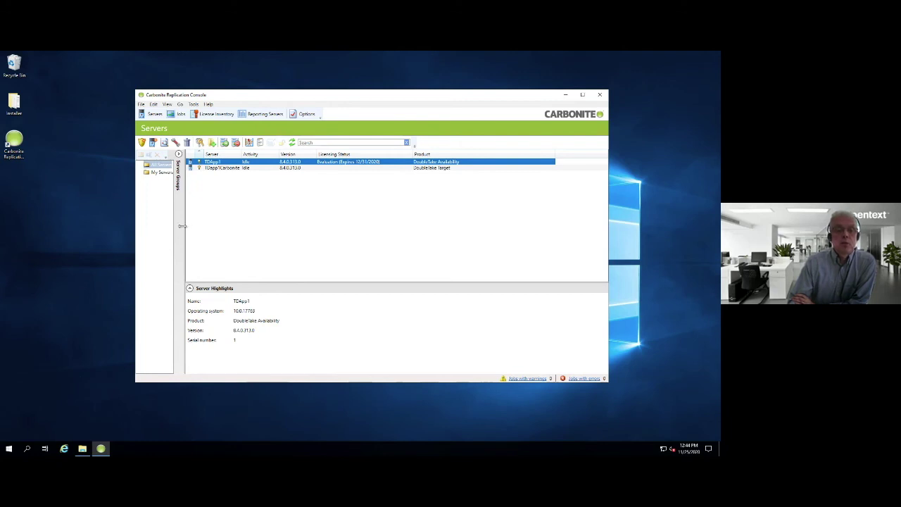
{"action": "left_click_drag", "start_coordinate": [201, 222], "coordinate": [201, 222]}
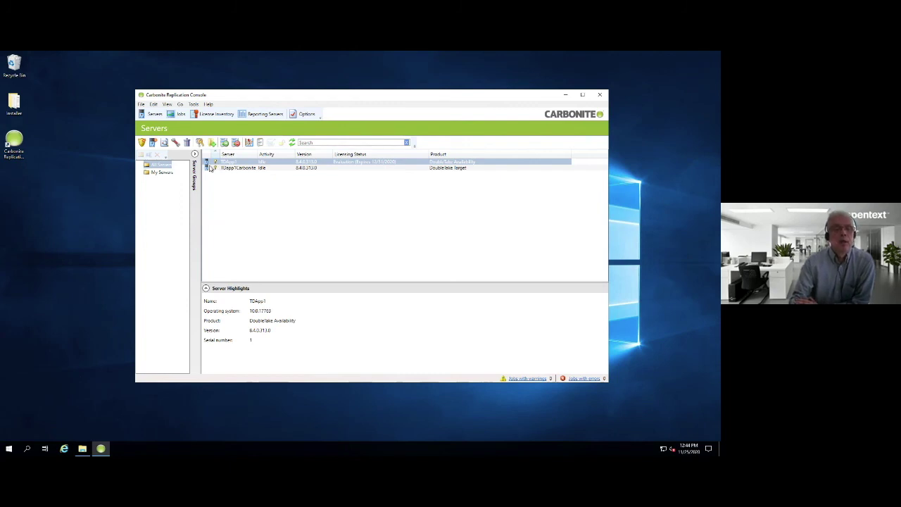
Start a Protect job for the TDApp1 server and expand the replication rules of its workload.
{"action": "left_click", "coordinate": [247, 169]}
{"action": "left_click", "coordinate": [239, 162]}
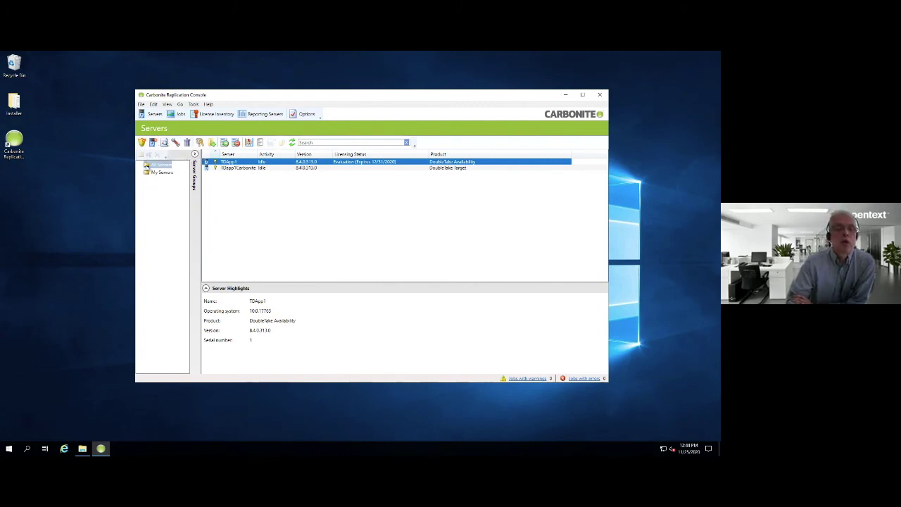
{"action": "left_click", "coordinate": [142, 144]}
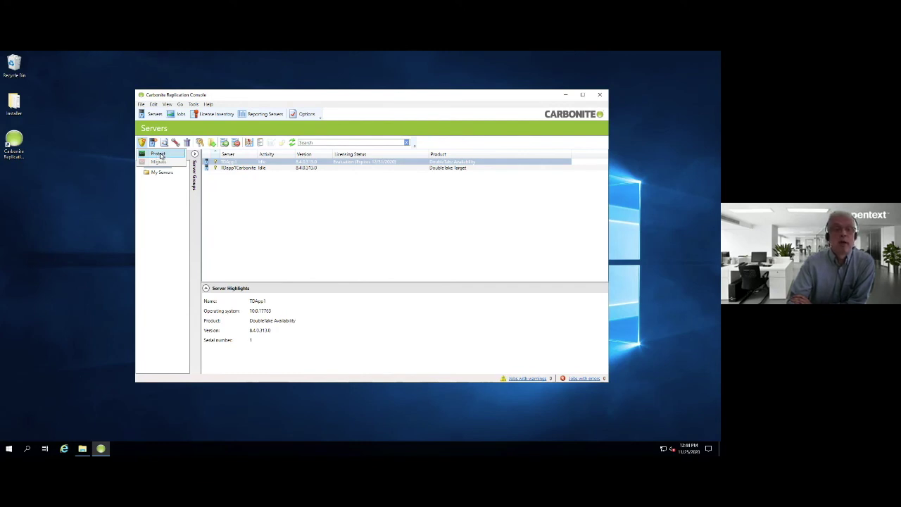
{"action": "left_click", "coordinate": [160, 154]}
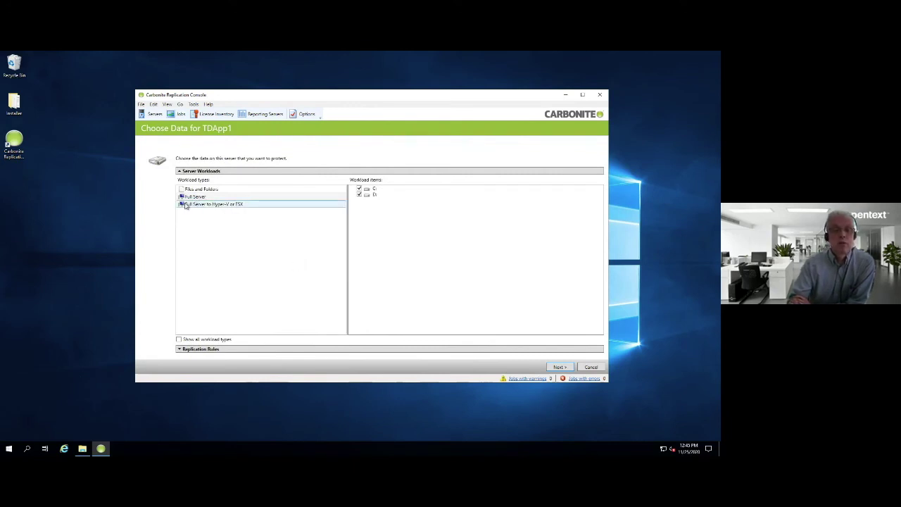
{"action": "left_click", "coordinate": [181, 349]}
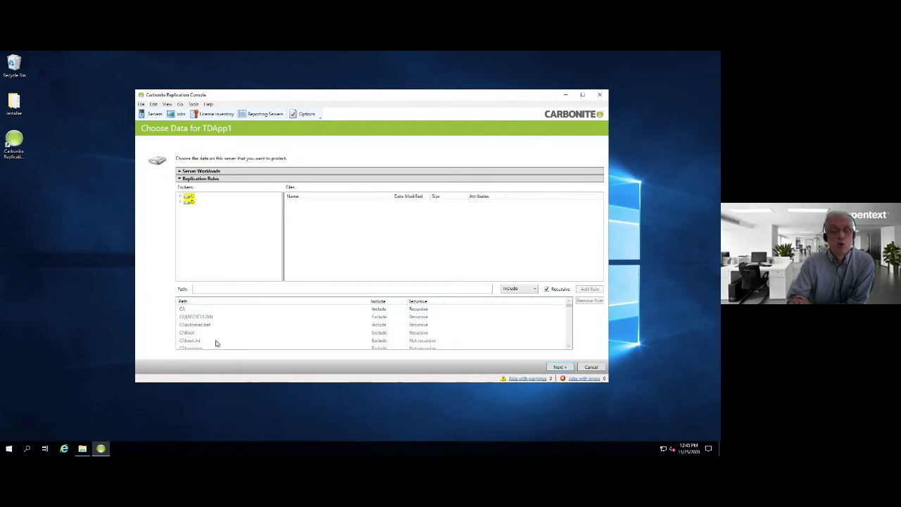
Browse drive C: in the replication rules and try to add C:\WindowsAzure\Logs as a recursive include rule.
{"action": "left_click", "coordinate": [183, 197]}
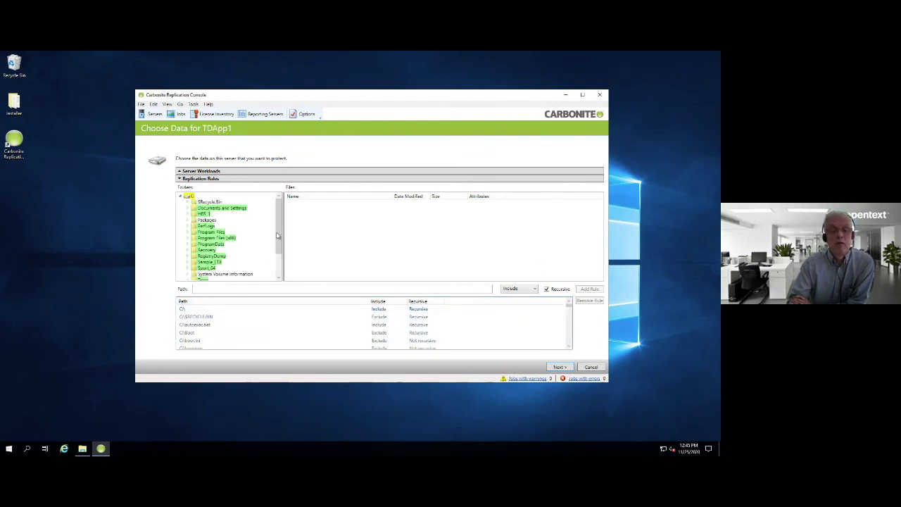
{"action": "left_click_drag", "start_coordinate": [280, 248], "coordinate": [280, 270]}
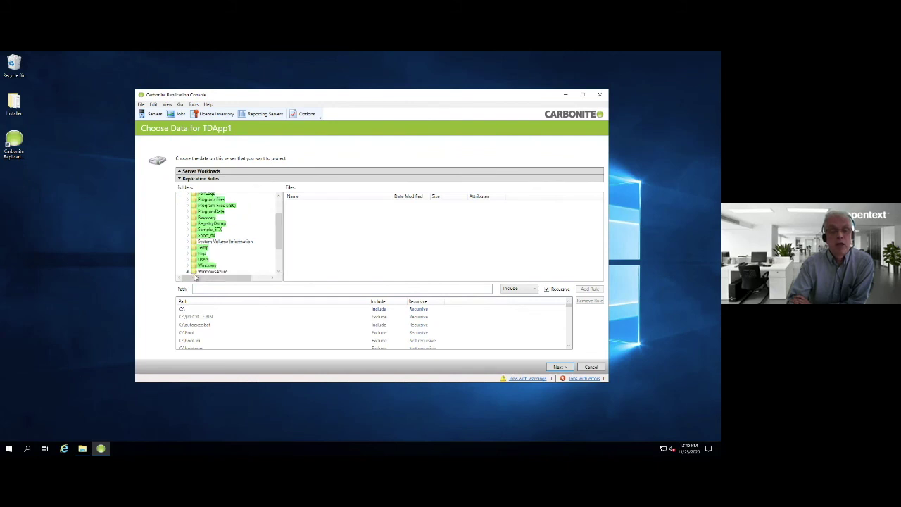
{"action": "left_click", "coordinate": [204, 271]}
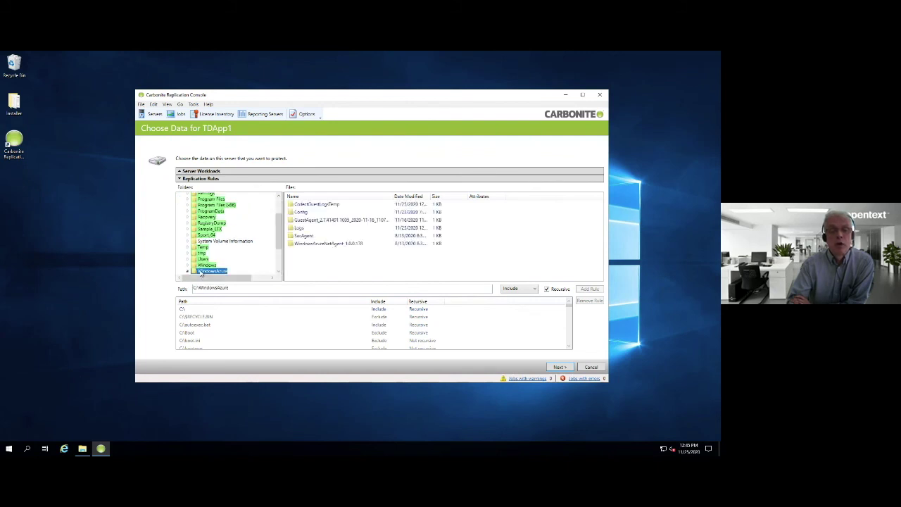
{"action": "left_click", "coordinate": [292, 229]}
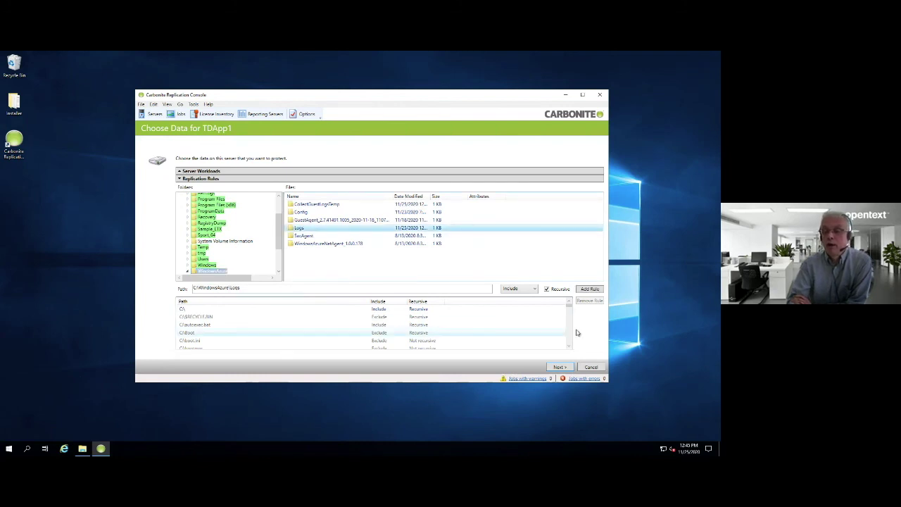
{"action": "left_click", "coordinate": [589, 290]}
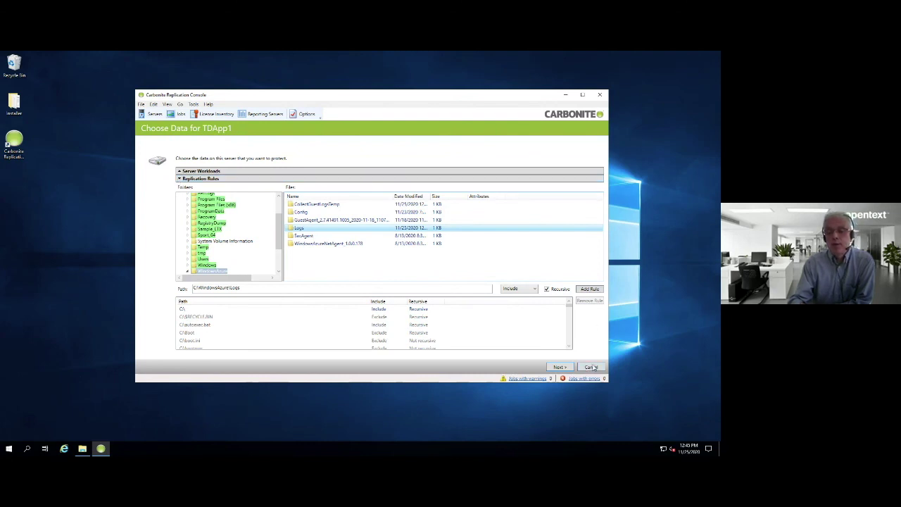
Abandon the protection job by closing the replication console, and reopen the console from the desktop.
{"action": "left_click", "coordinate": [599, 95]}
{"action": "left_click", "coordinate": [26, 153]}
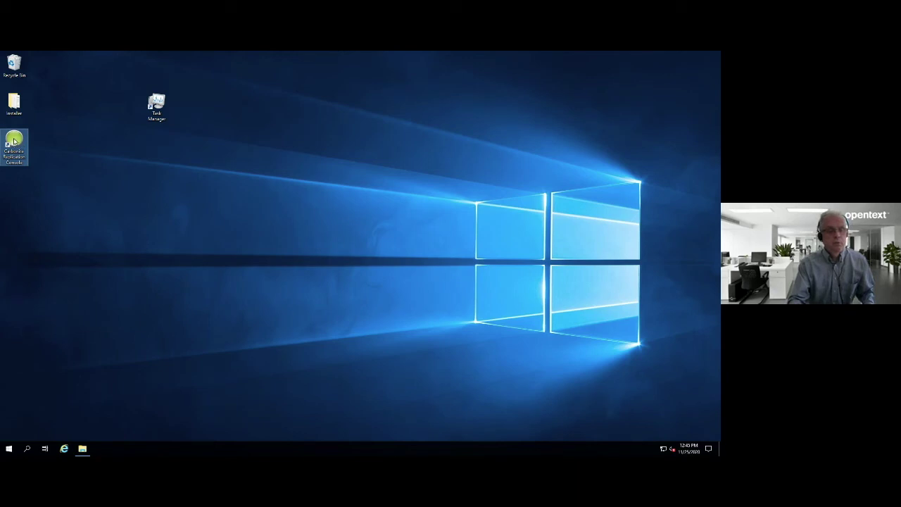
{"action": "double_click", "coordinate": [27, 153]}
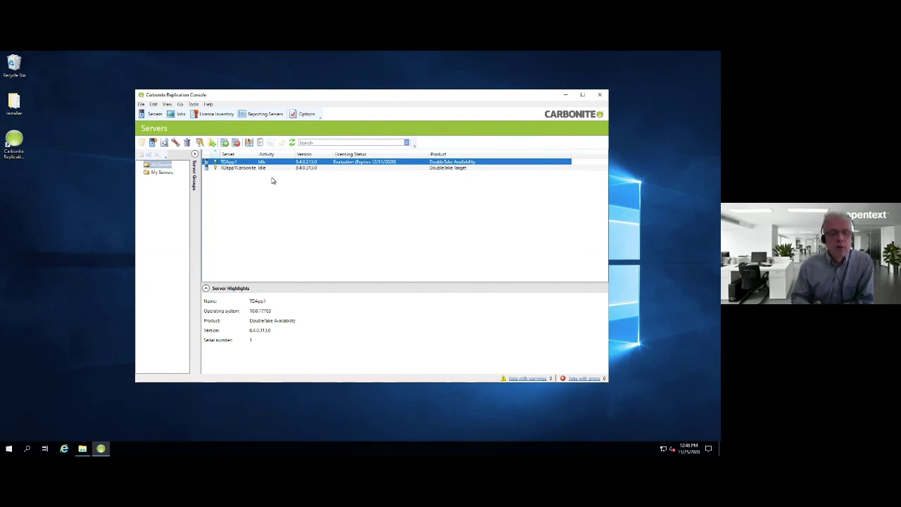
In the tdapp1 remote session, append "fghfghgfh" to the Test document in the SPORT folder, save it and close it.
{"action": "mouse_move", "coordinate": [491, 52]}
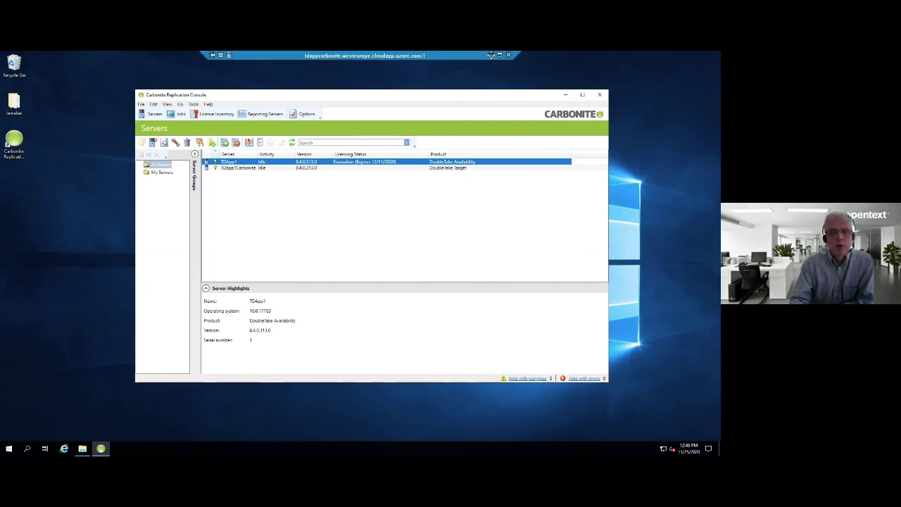
{"action": "left_click", "coordinate": [491, 55]}
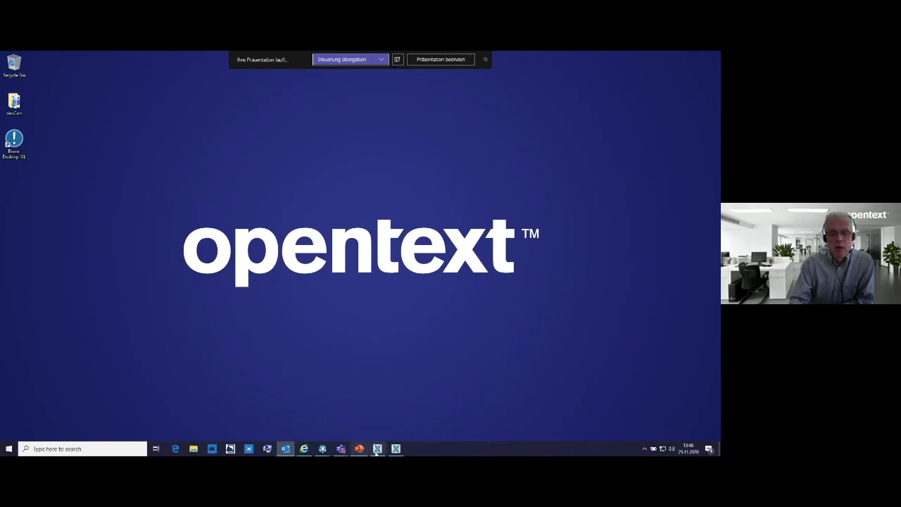
{"action": "mouse_move", "coordinate": [377, 453]}
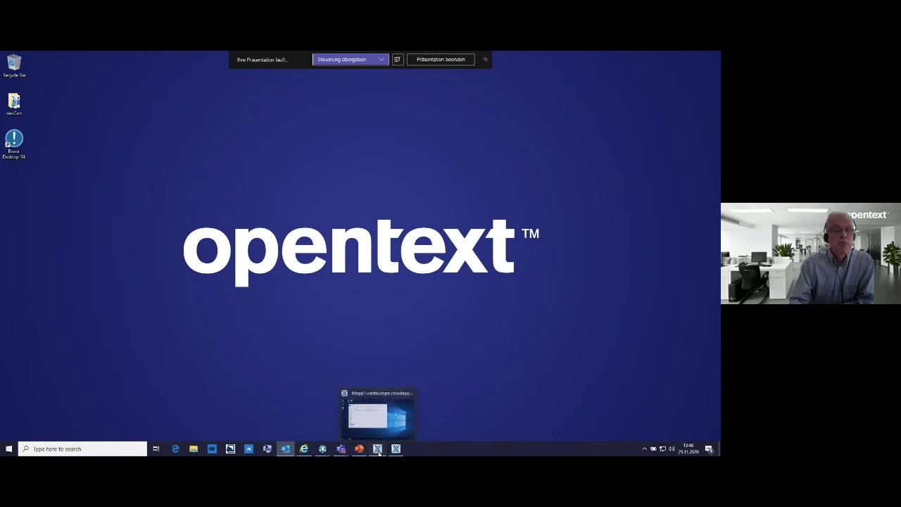
{"action": "left_click", "coordinate": [377, 448]}
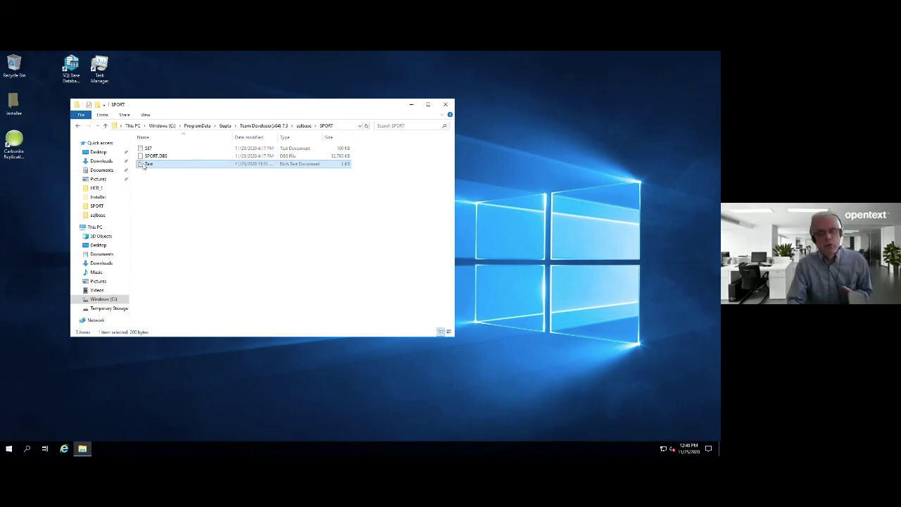
{"action": "double_click", "coordinate": [145, 163]}
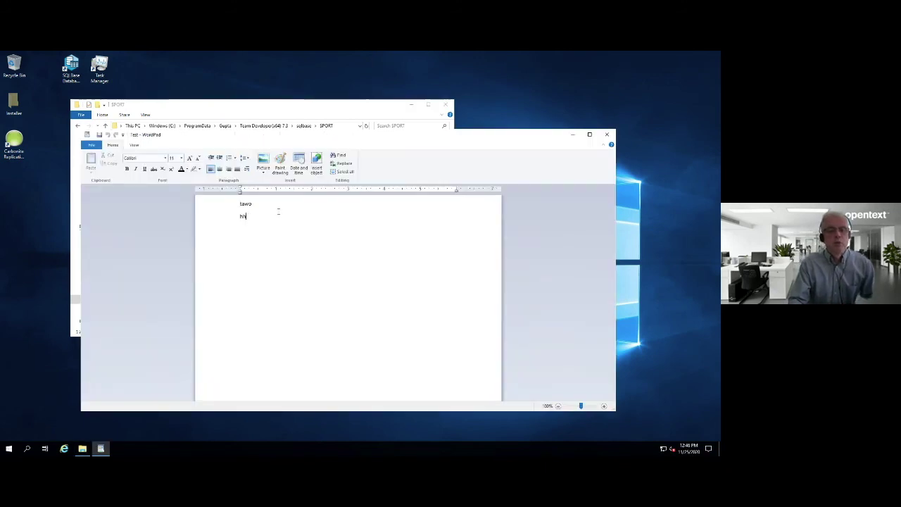
{"action": "type", "text": "fghfghfh"}
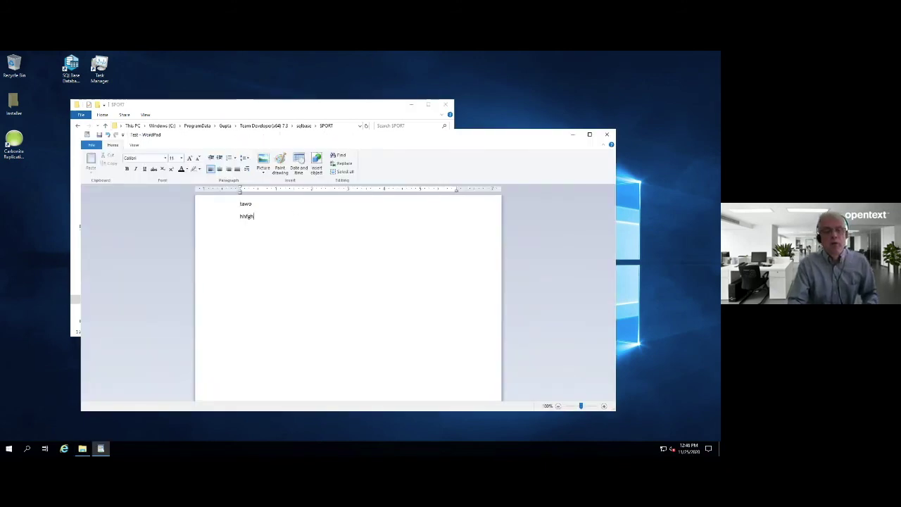
{"action": "left_click", "coordinate": [99, 136]}
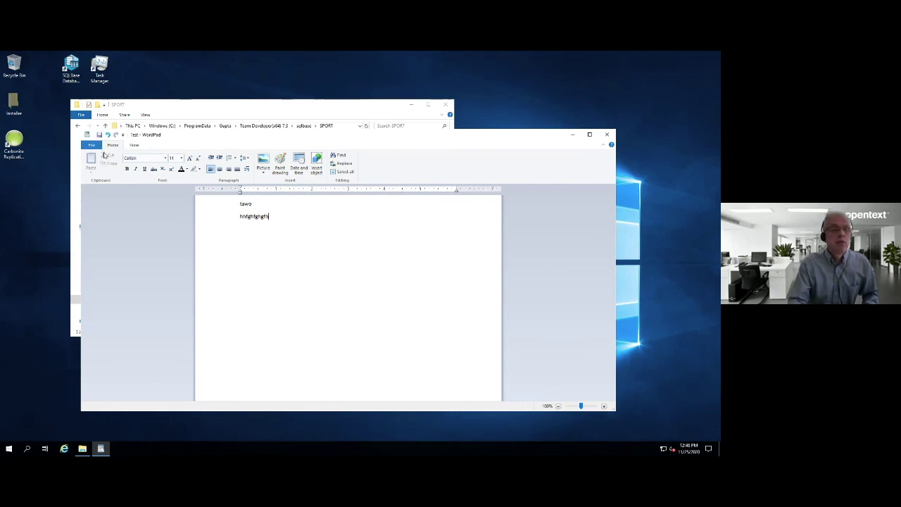
{"action": "left_click", "coordinate": [607, 134]}
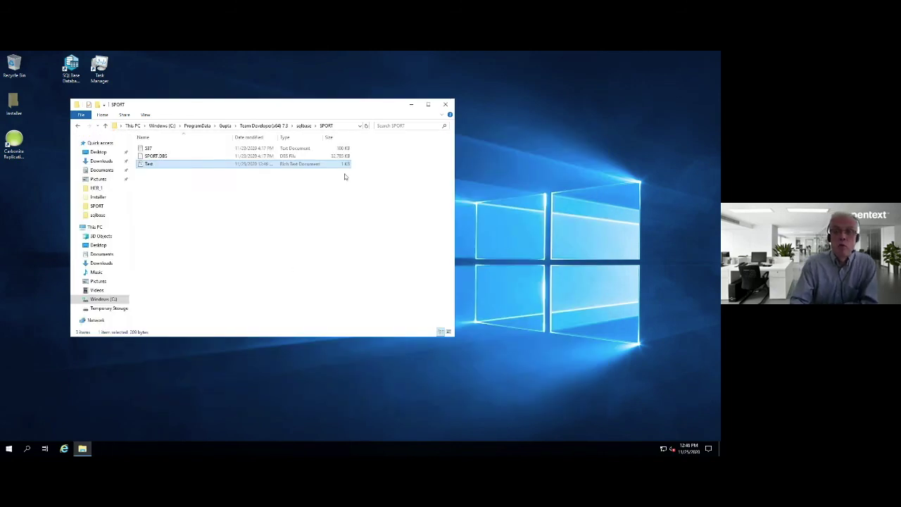
In the tdappcarbonite remote session, open the SPORT folder's Test document to check the replicated text, and close it.
{"action": "left_click", "coordinate": [490, 56]}
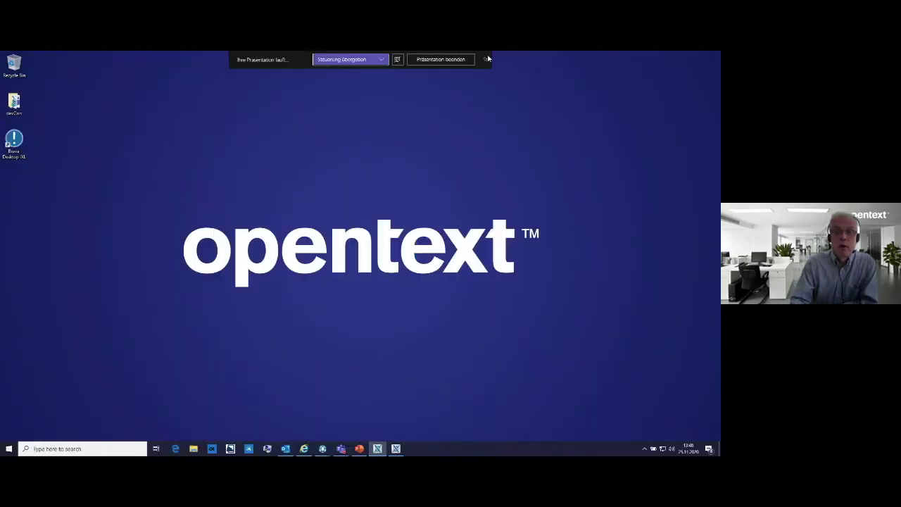
{"action": "left_click", "coordinate": [396, 449]}
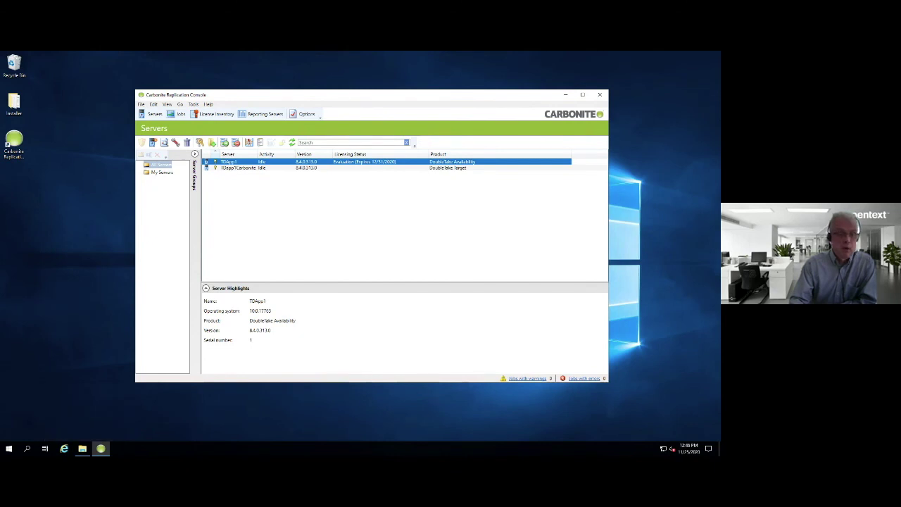
{"action": "left_click", "coordinate": [83, 448]}
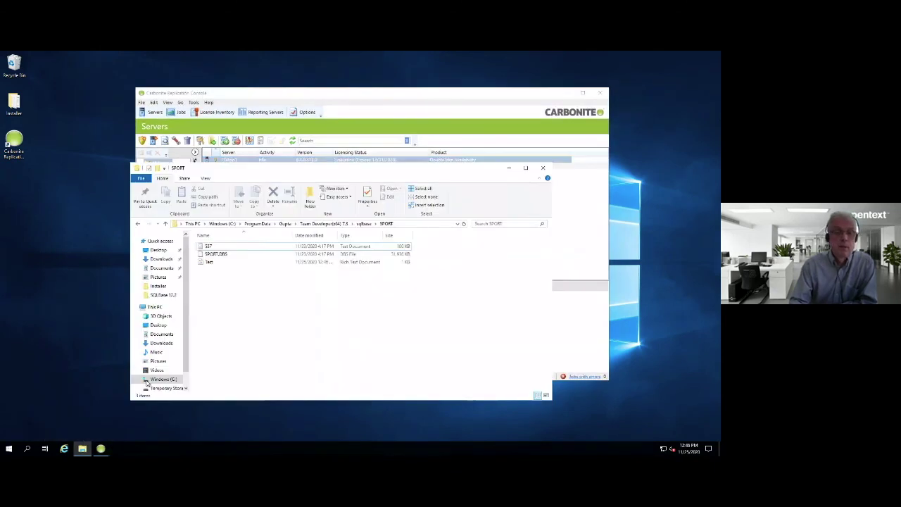
{"action": "left_click", "coordinate": [205, 264]}
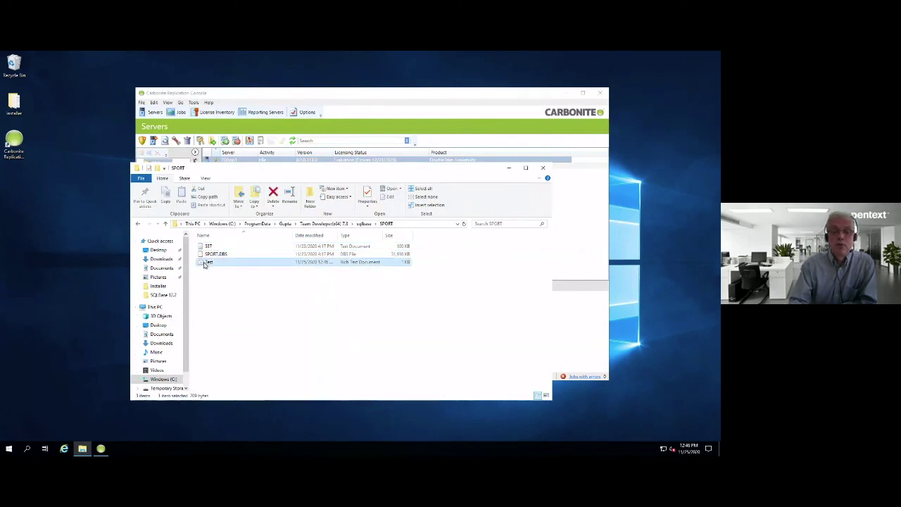
{"action": "double_click", "coordinate": [205, 263]}
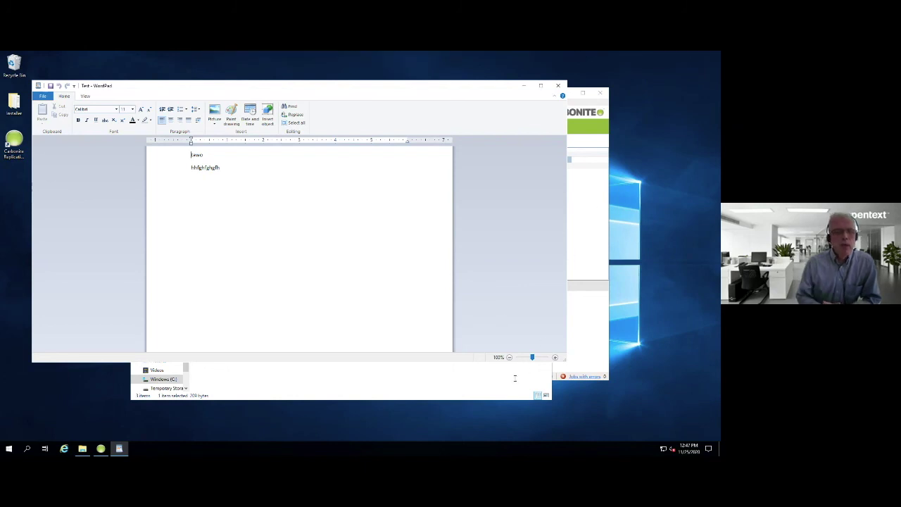
{"action": "key", "text": "alt+F4"}
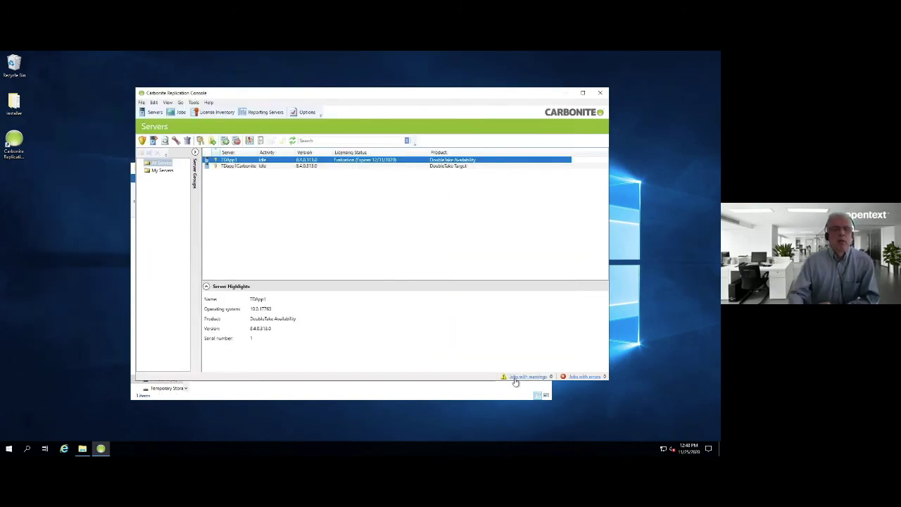
Leave the remote session for the local desktop and switch to the CarboniteAvailability.pptx presentation in PowerPoint.
{"action": "left_click", "coordinate": [143, 140]}
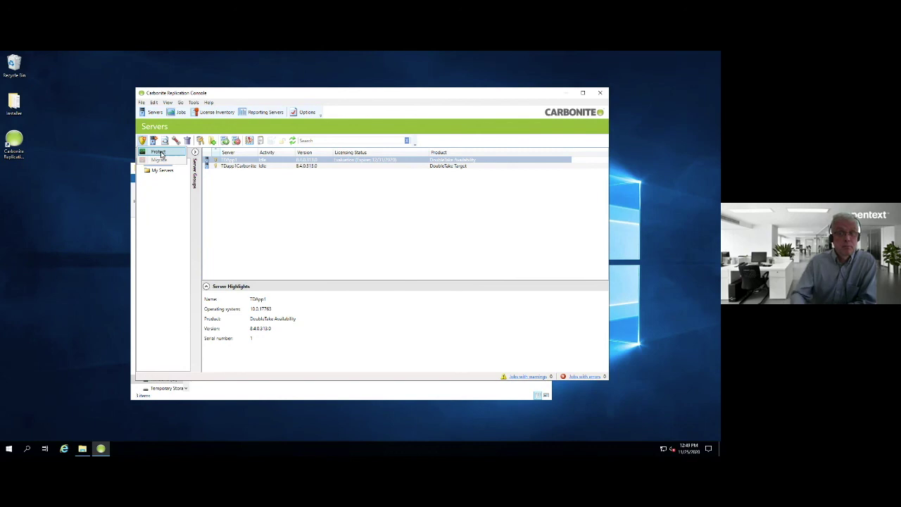
{"action": "mouse_move", "coordinate": [515, 50]}
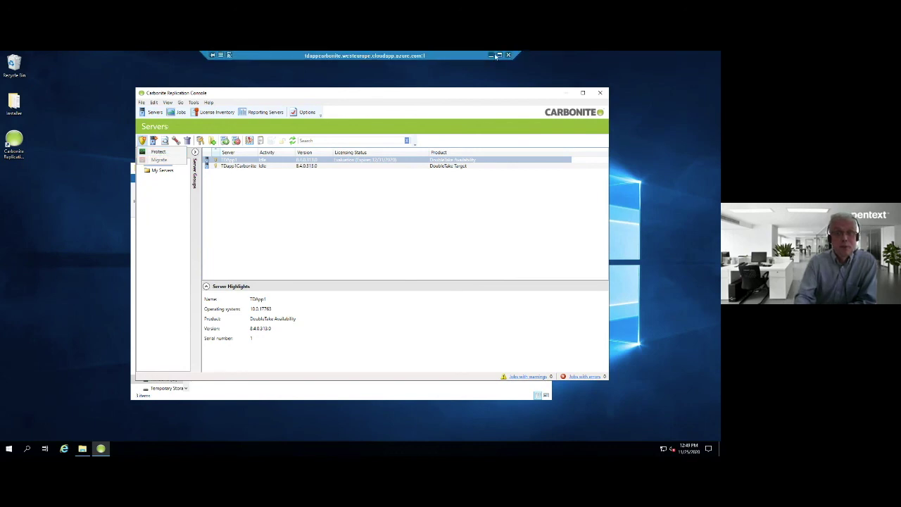
{"action": "left_click", "coordinate": [491, 57]}
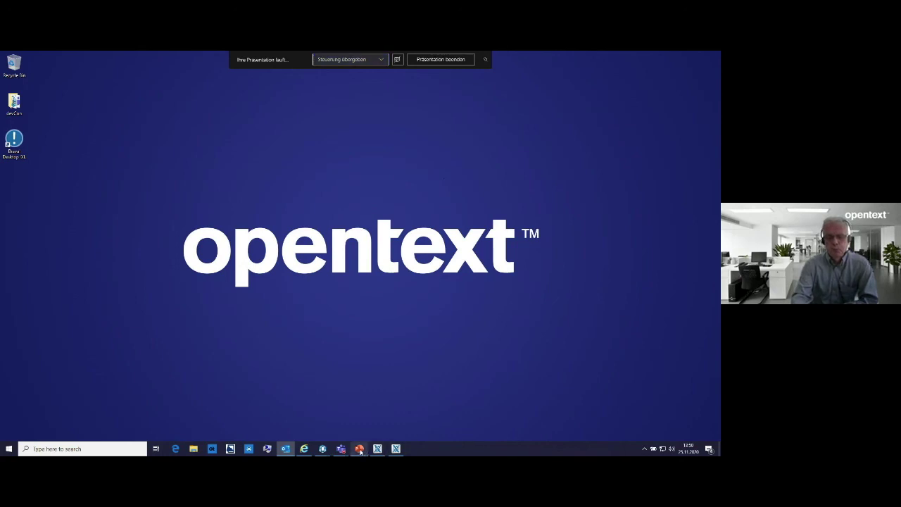
{"action": "mouse_move", "coordinate": [360, 452]}
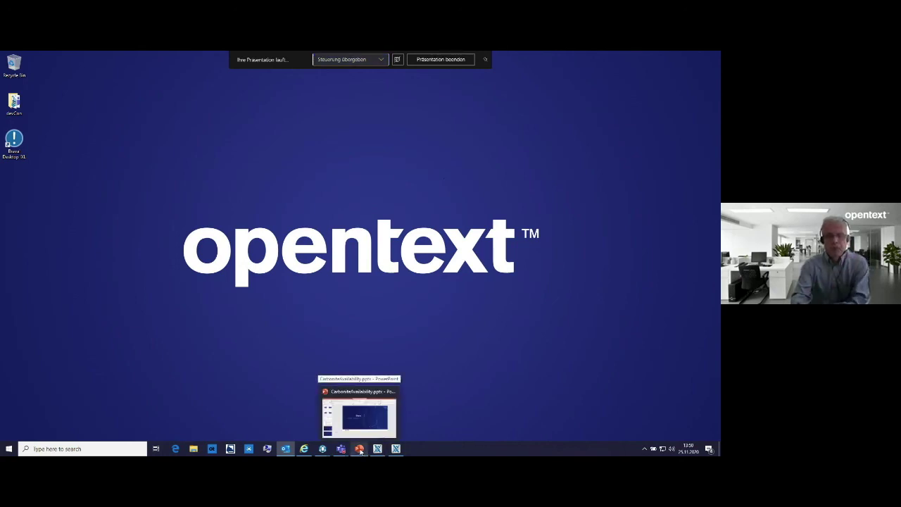